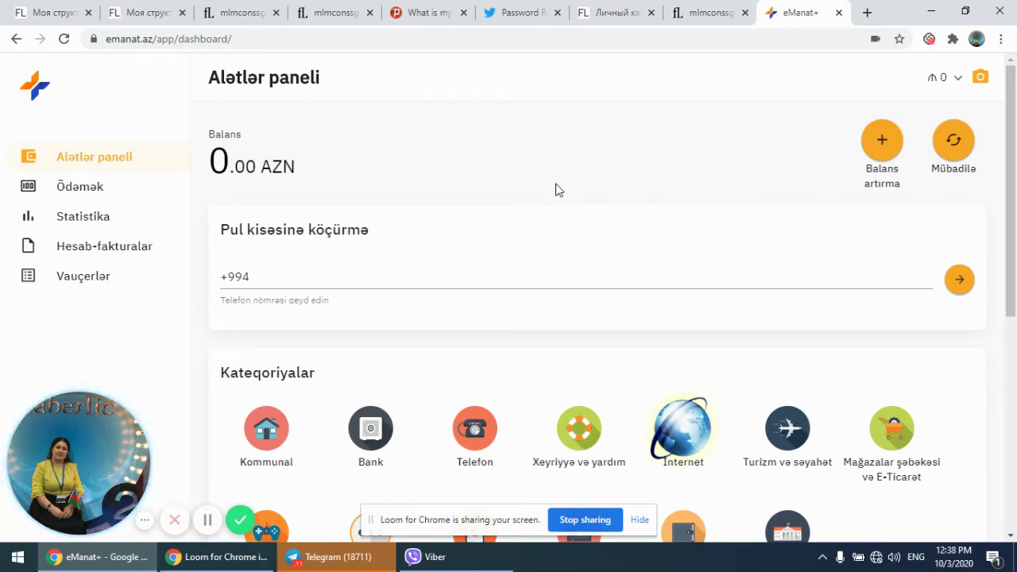
Check the available balance and the amount due in the Faberlic personal account, and return to the eManat dashboard.
{"action": "left_click", "coordinate": [614, 14]}
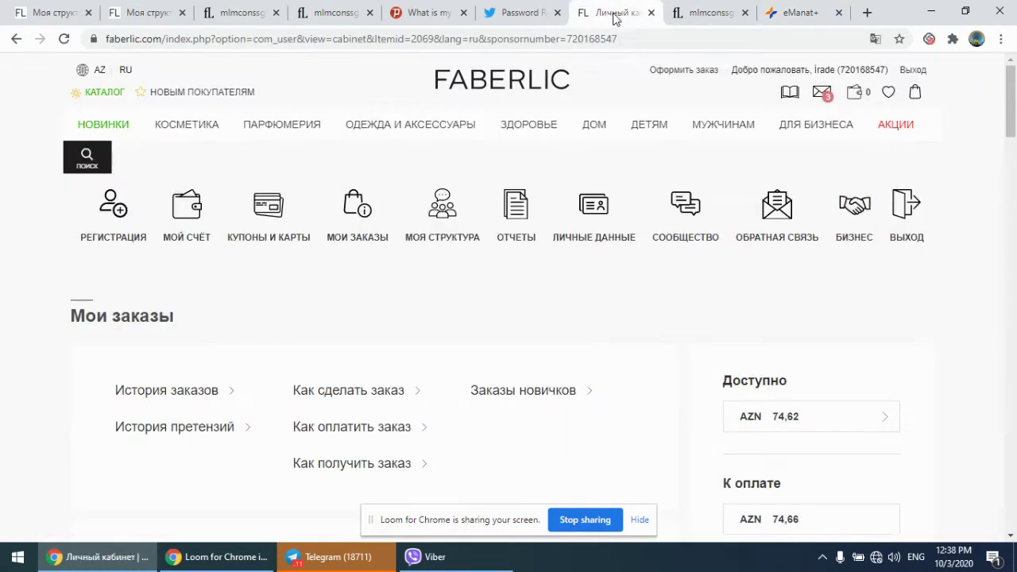
{"action": "scroll", "coordinate": [711, 321], "scroll_direction": "down", "scroll_amount": 1}
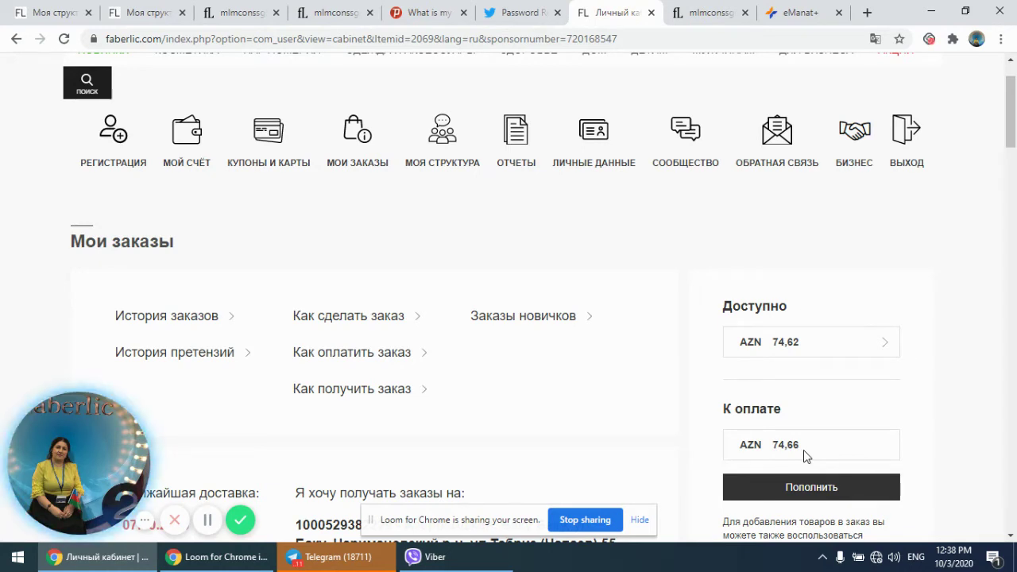
{"action": "left_click", "coordinate": [798, 19]}
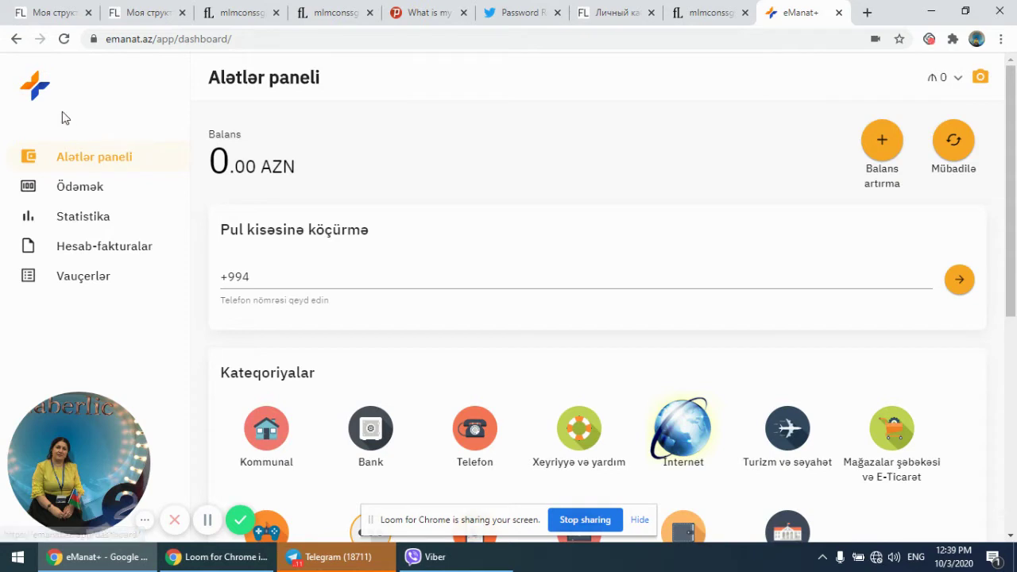
Open the Faberlic payment form from the "Mağazalar şəbəkəsi və E-Ticarət" category.
{"action": "scroll", "coordinate": [607, 141], "scroll_direction": "down", "scroll_amount": 1}
{"action": "scroll", "coordinate": [604, 143], "scroll_direction": "down", "scroll_amount": 2}
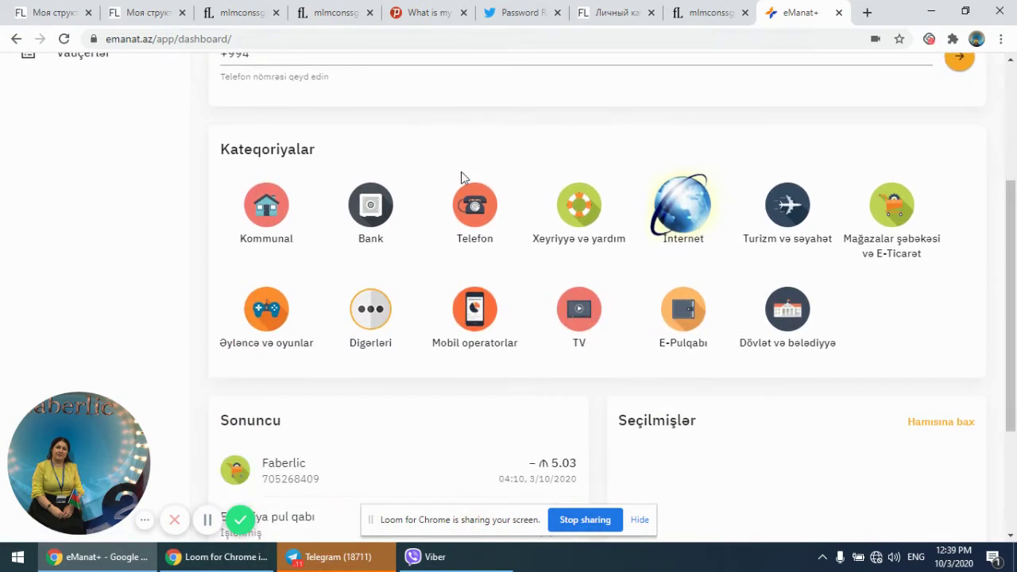
{"action": "left_click", "coordinate": [887, 207]}
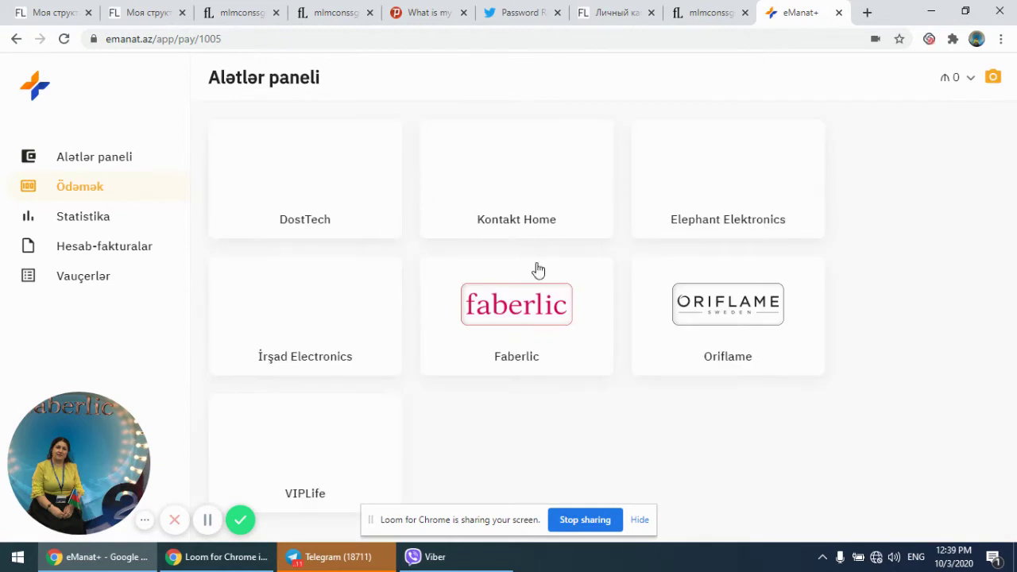
{"action": "left_click", "coordinate": [521, 308]}
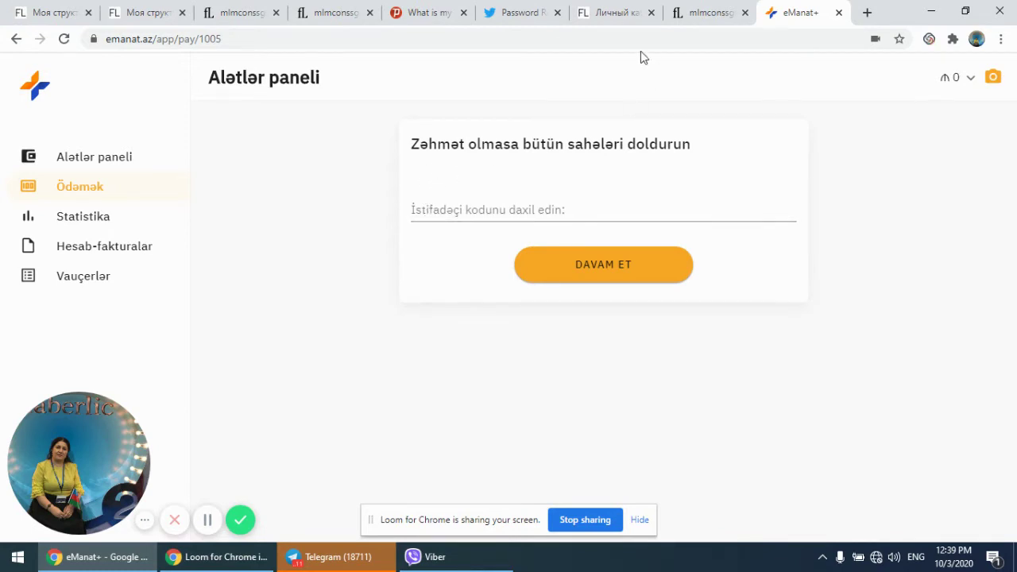
Paste the Faberlic customer number as the user code in the eManat payment form and continue.
{"action": "left_click", "coordinate": [613, 13]}
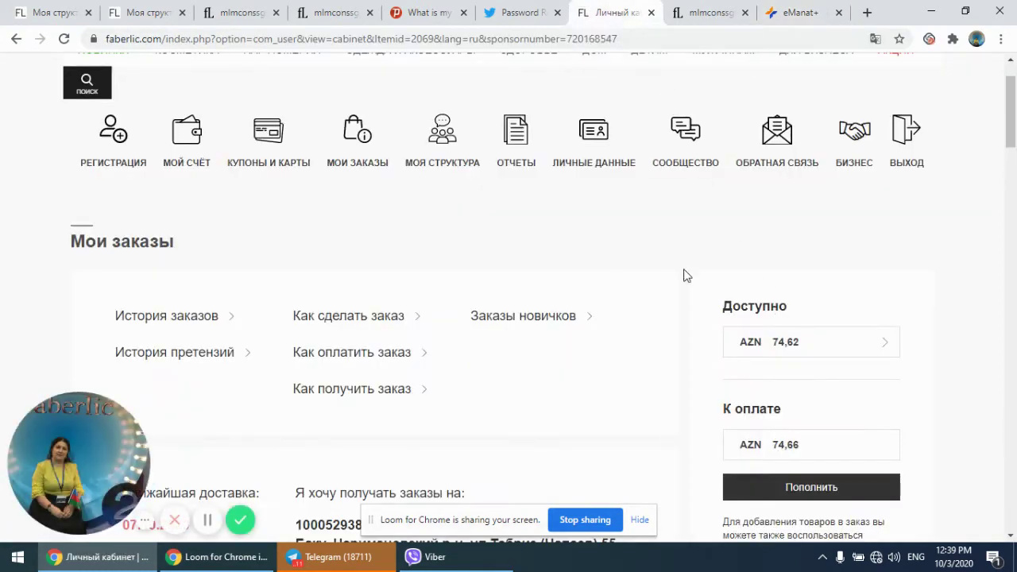
{"action": "scroll", "coordinate": [659, 270], "scroll_direction": "up", "scroll_amount": 2}
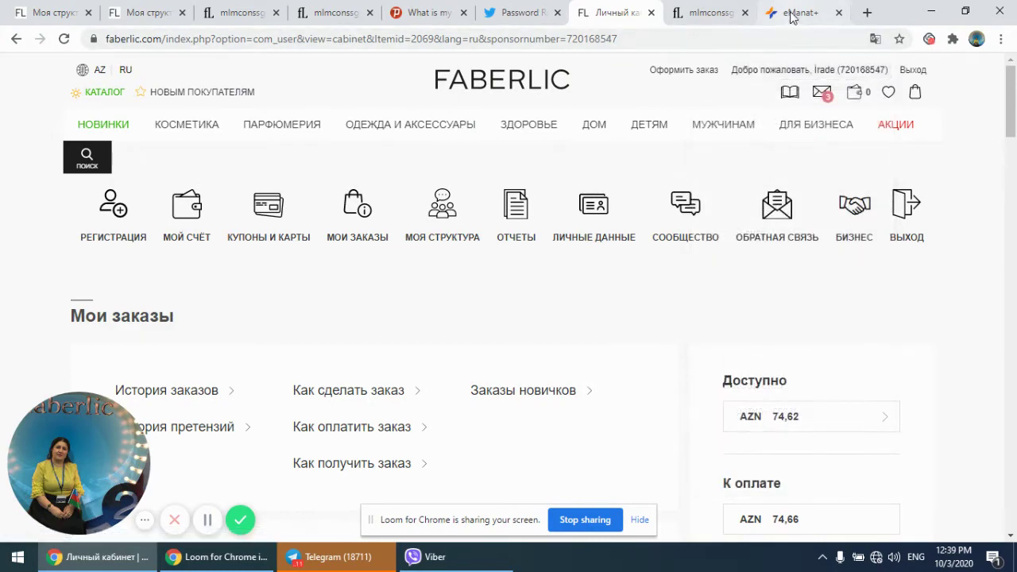
{"action": "left_click", "coordinate": [791, 13]}
{"action": "right_click", "coordinate": [420, 210]}
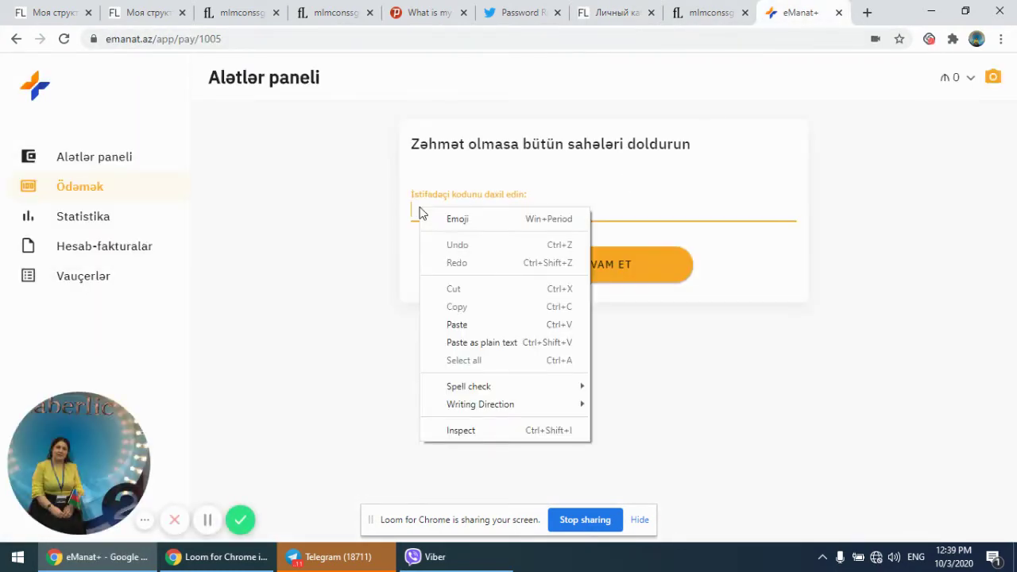
{"action": "left_click", "coordinate": [458, 324]}
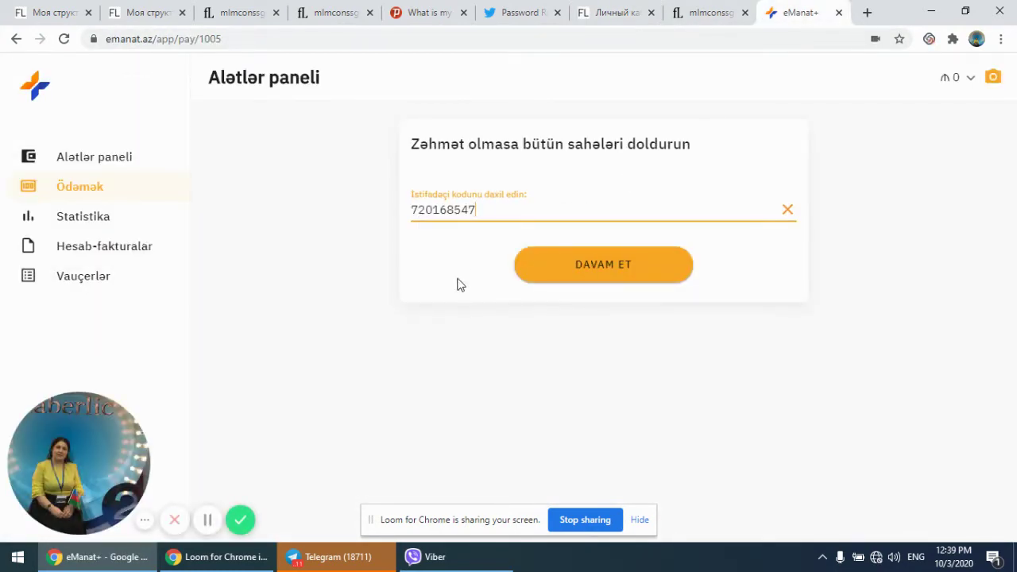
{"action": "left_click", "coordinate": [602, 268]}
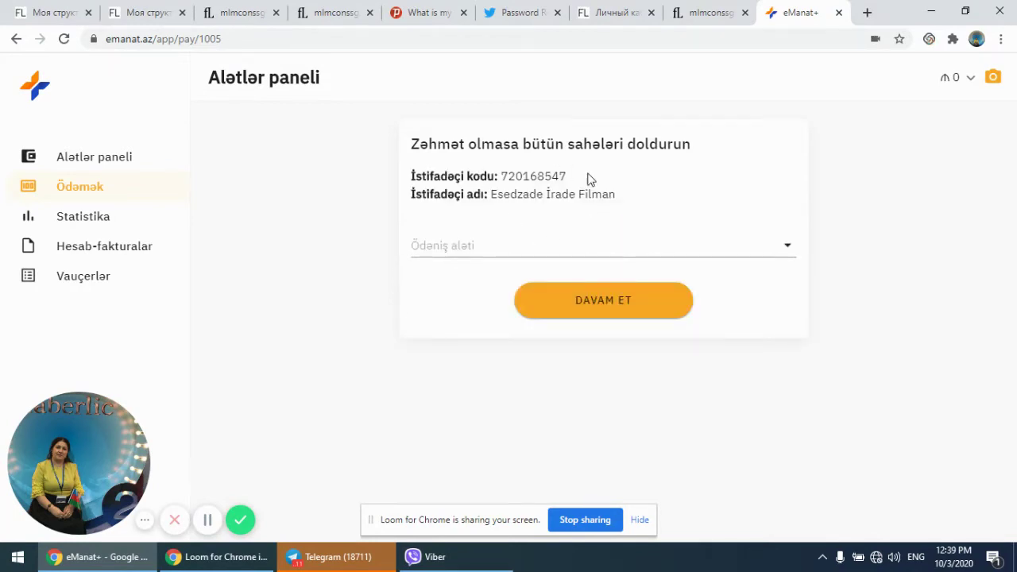
Choose Kart as the payment instrument and continue to the amount.
{"action": "left_click", "coordinate": [437, 246]}
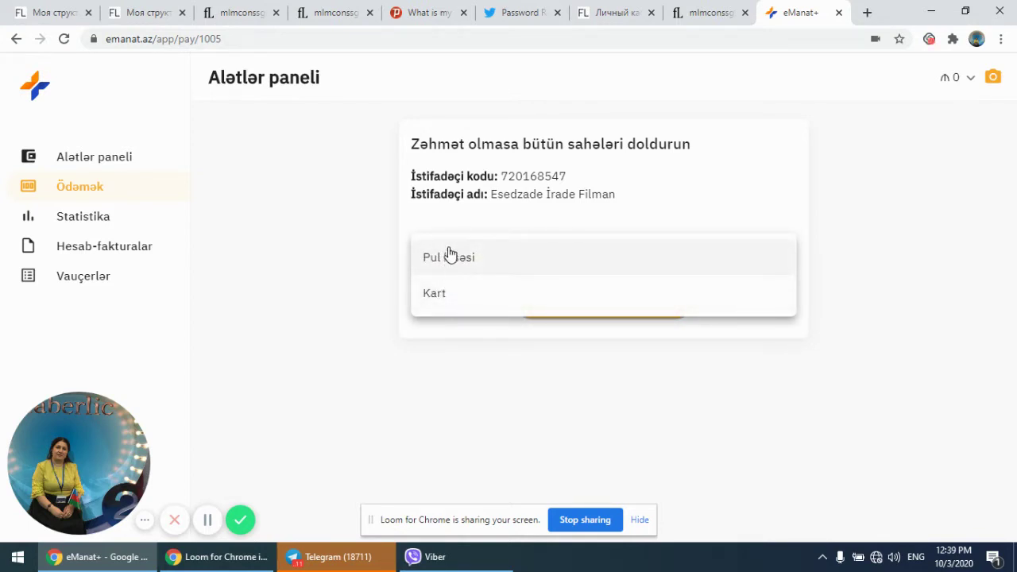
{"action": "left_click", "coordinate": [440, 295]}
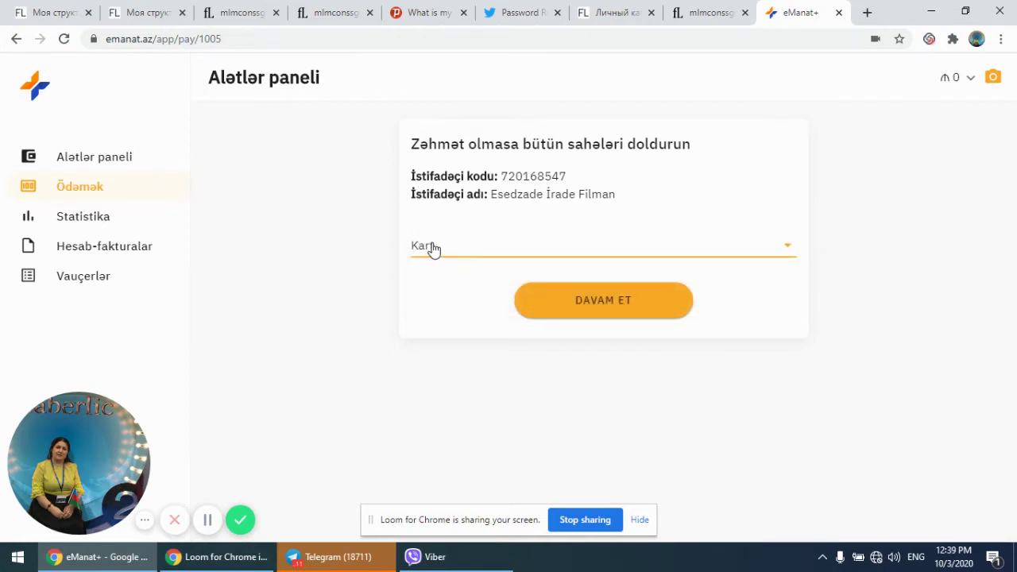
{"action": "left_click", "coordinate": [433, 248]}
{"action": "left_click", "coordinate": [432, 291]}
{"action": "left_click", "coordinate": [584, 290]}
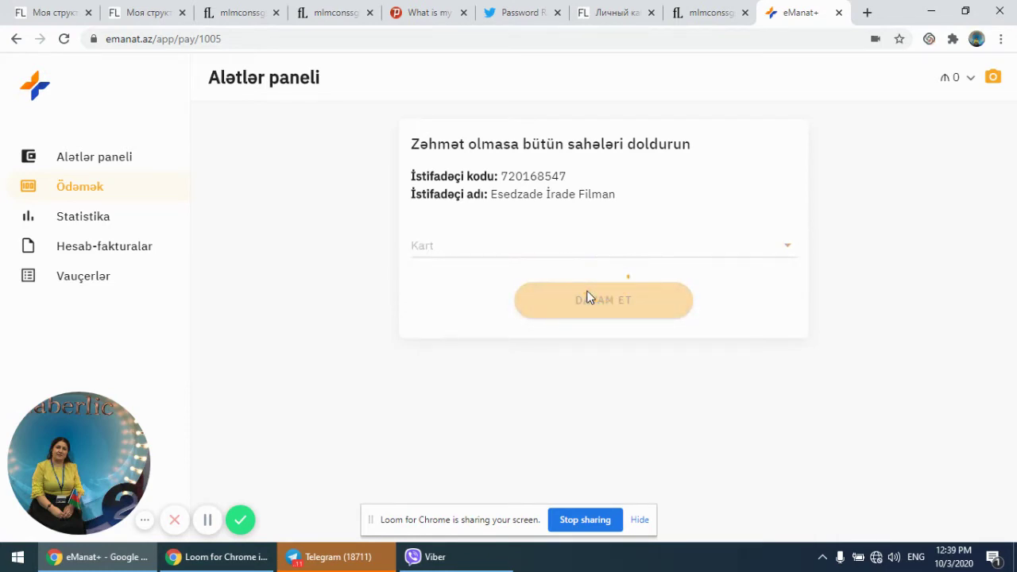
Set the payment amount to 0.10 AZN, calculate the commission and proceed to card payment.
{"action": "left_click", "coordinate": [443, 211]}
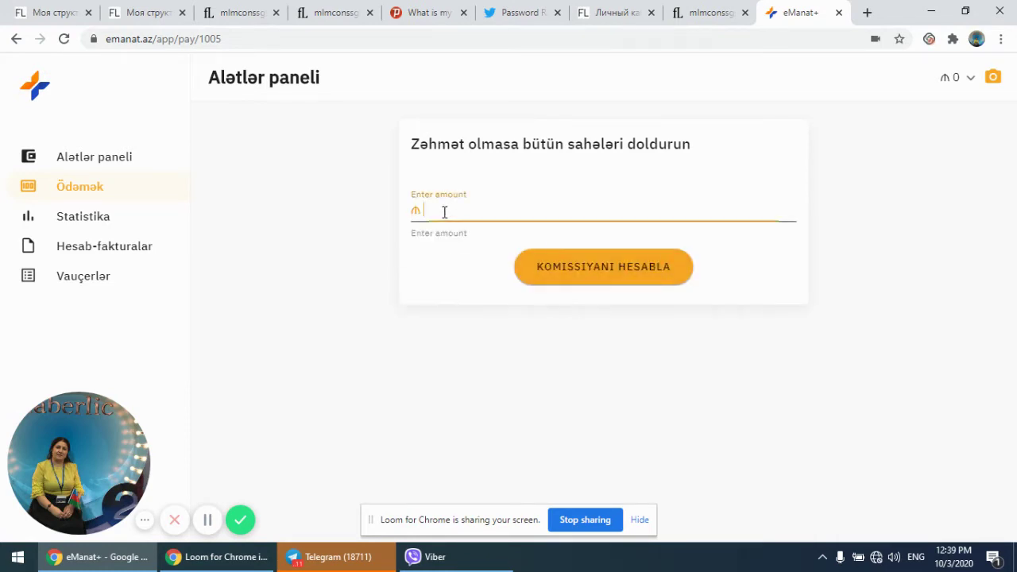
{"action": "type", "text": "0."}
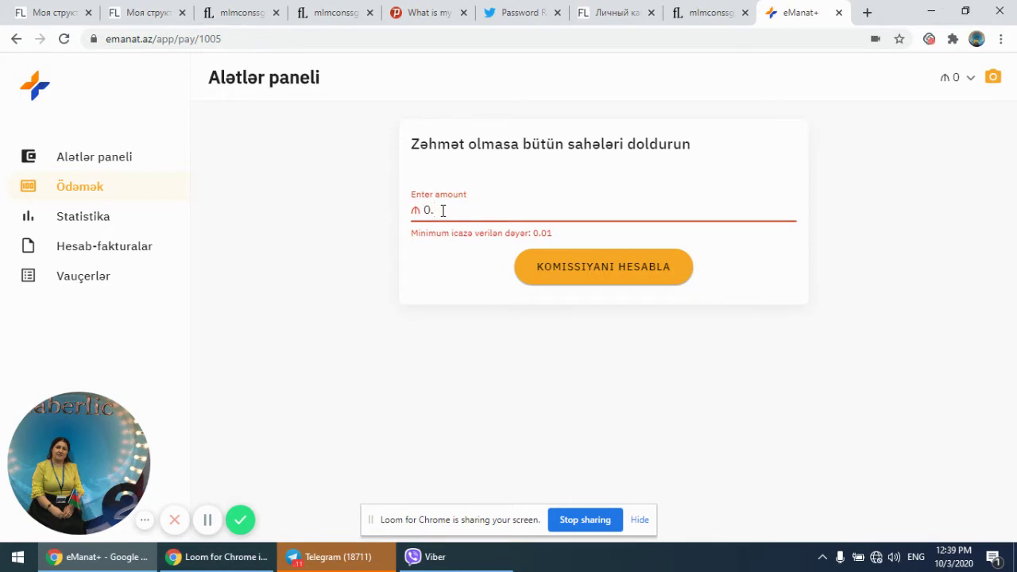
{"action": "type", "text": "10"}
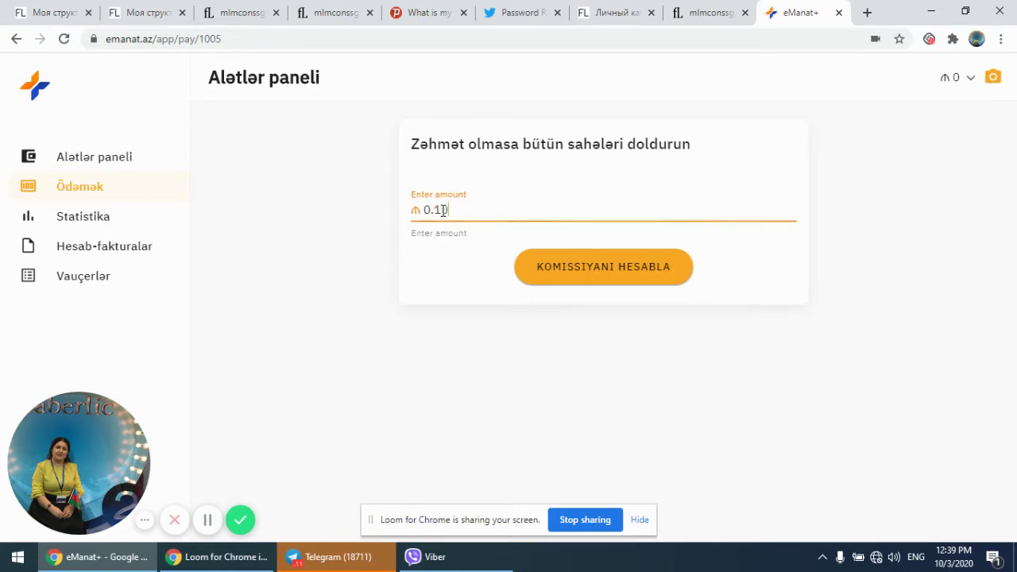
{"action": "left_click", "coordinate": [599, 270]}
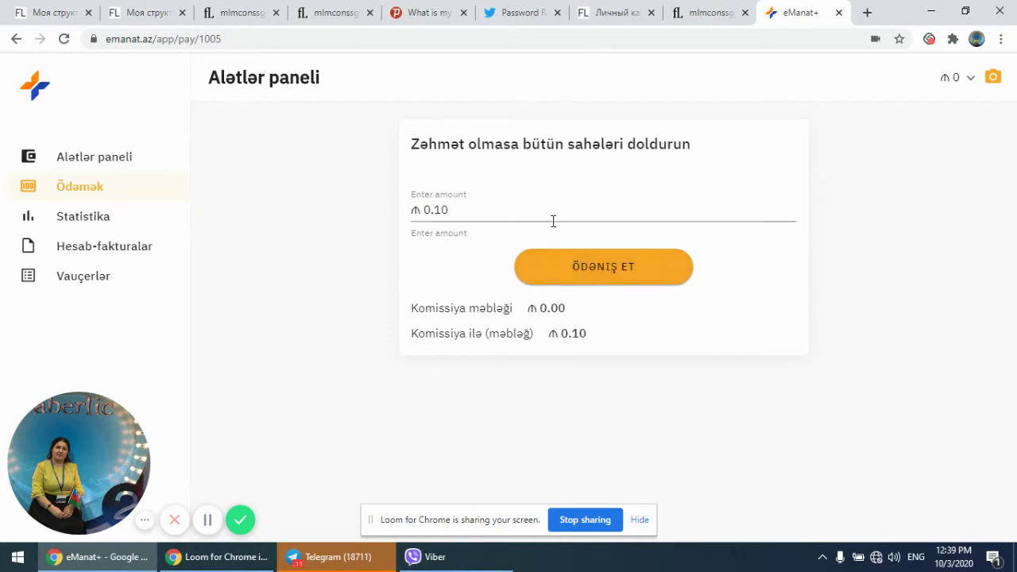
{"action": "left_click", "coordinate": [602, 269]}
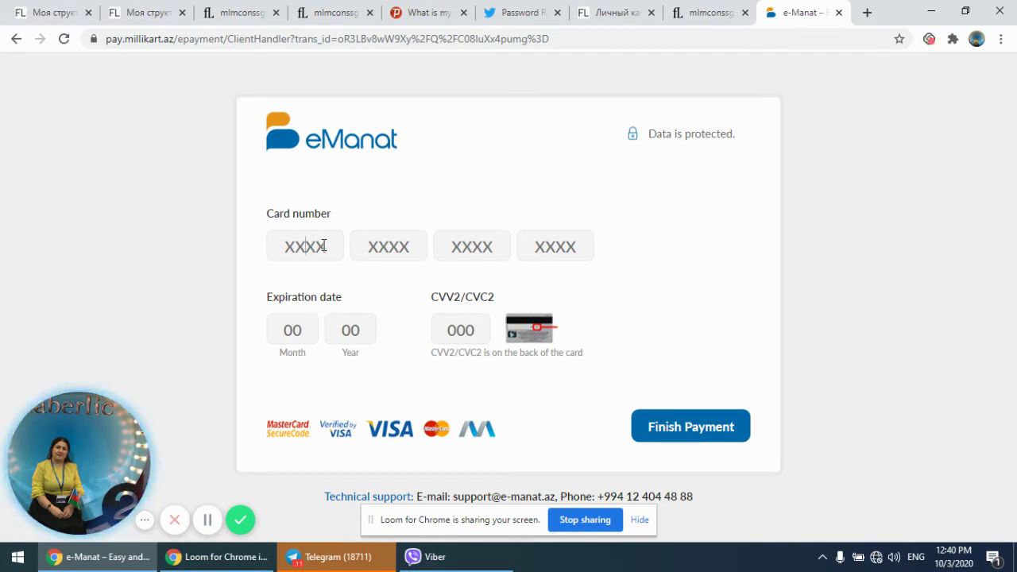
Enter the payment card's number on the card payment page.
{"action": "type", "text": "4"}
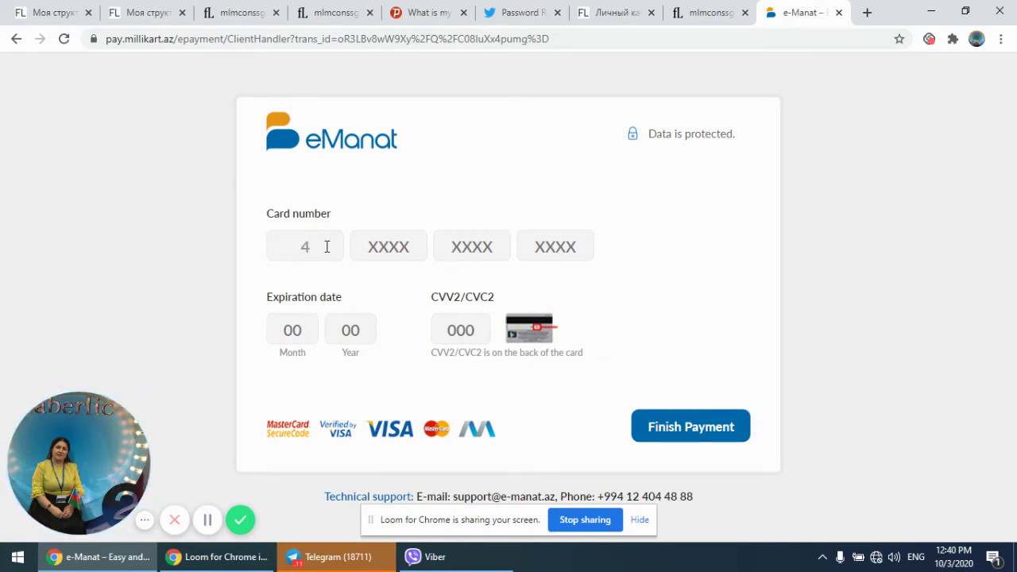
{"action": "type", "text": "2"}
{"action": "left_click", "coordinate": [205, 520]}
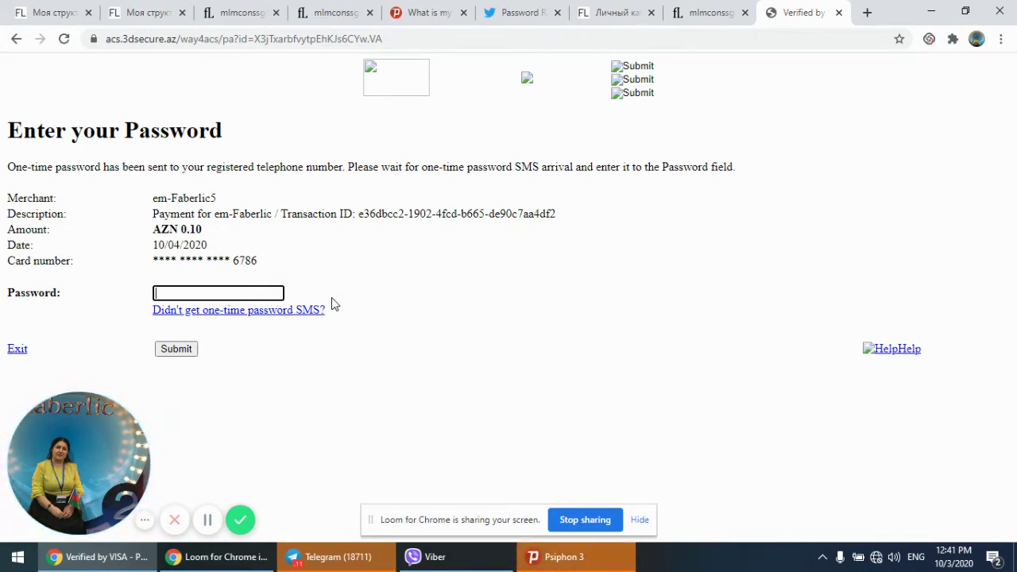
{"action": "left_click", "coordinate": [208, 520]}
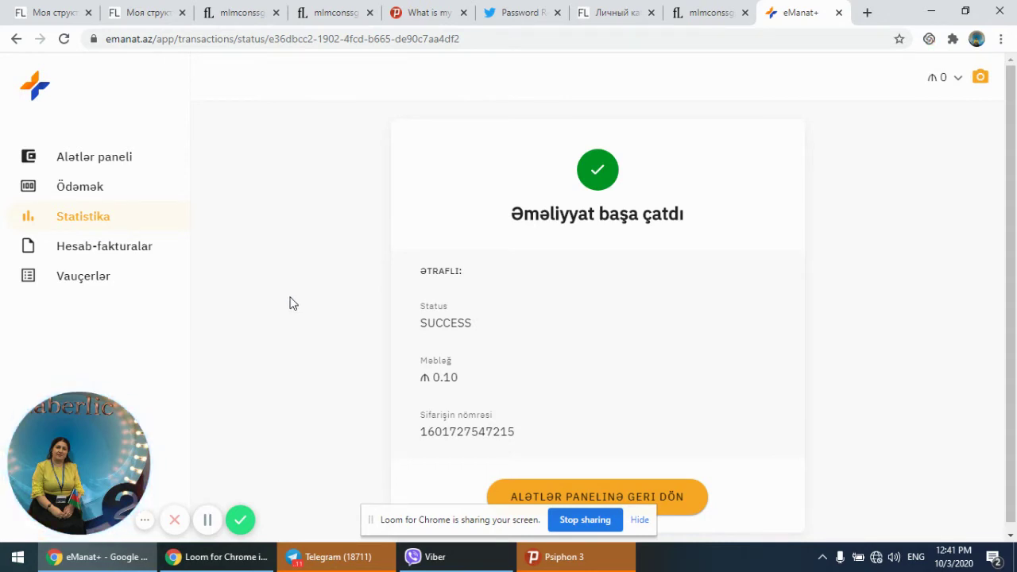
Review the eManat payment status, and reload the Faberlic account page to check the available balance against the amount due.
{"action": "scroll", "coordinate": [645, 334], "scroll_direction": "down", "scroll_amount": 1}
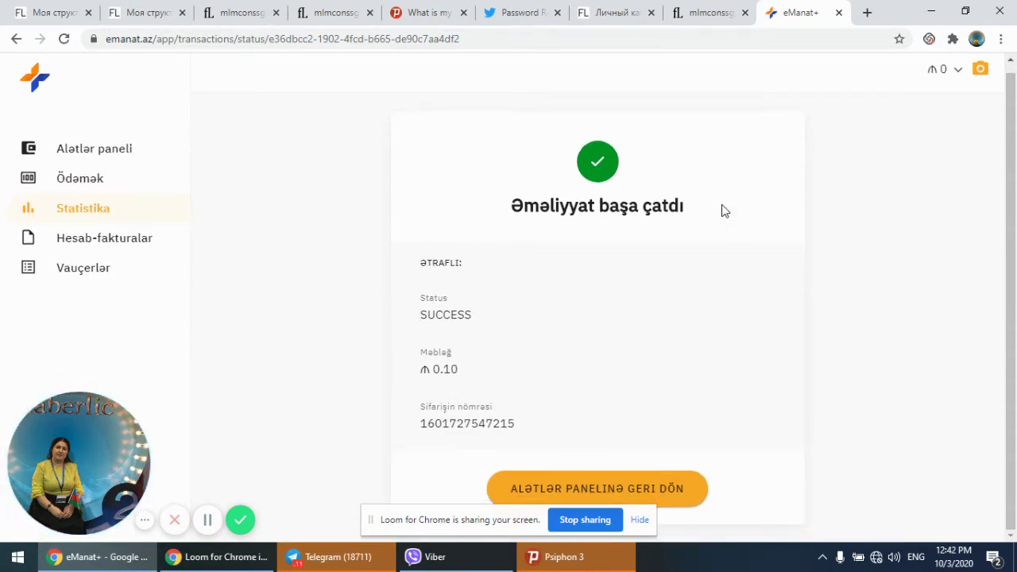
{"action": "left_click", "coordinate": [619, 13]}
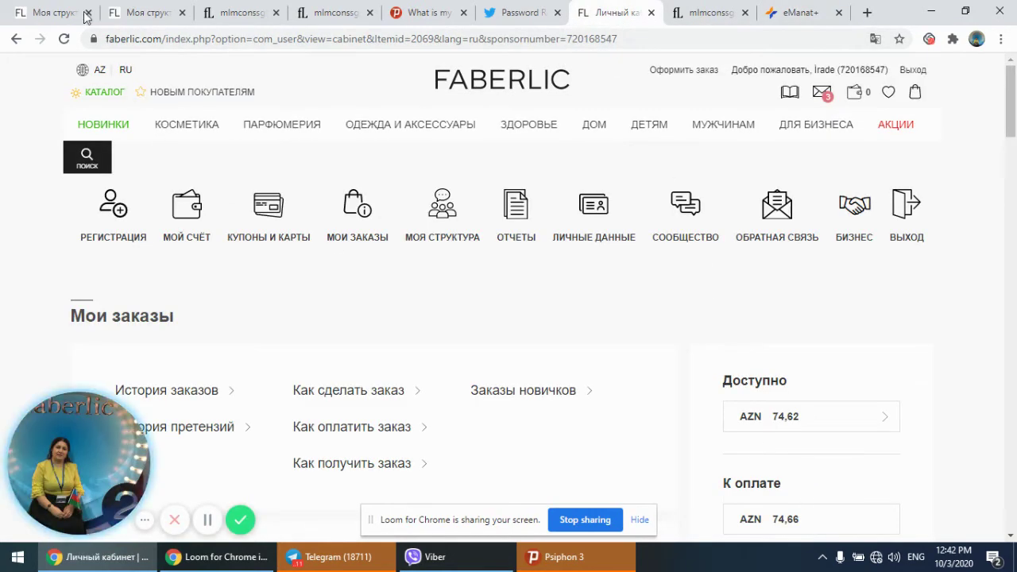
{"action": "left_click", "coordinate": [63, 39]}
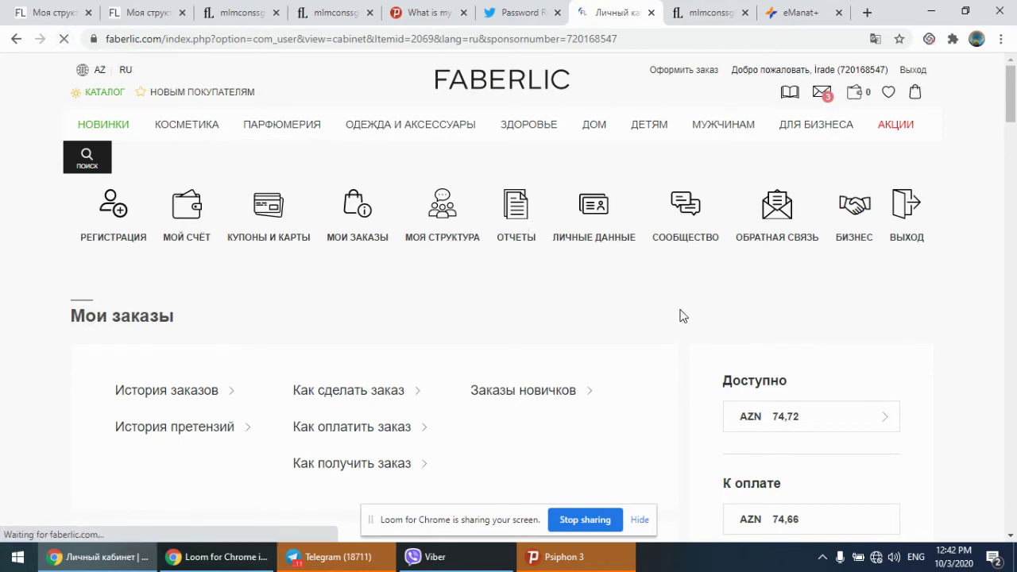
{"action": "scroll", "coordinate": [813, 318], "scroll_direction": "down", "scroll_amount": 2}
{"action": "scroll", "coordinate": [824, 283], "scroll_direction": "down", "scroll_amount": 2}
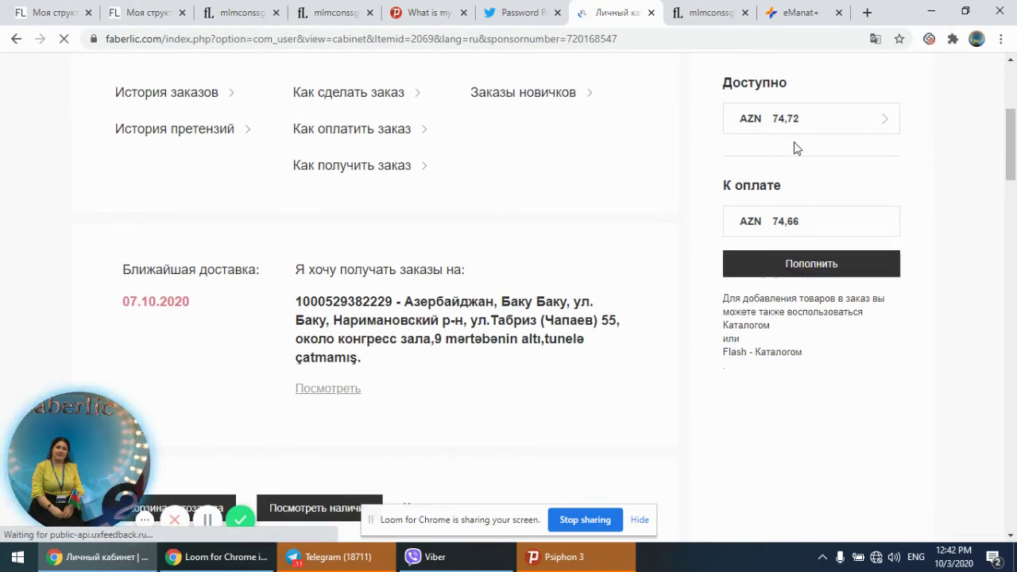
{"action": "scroll", "coordinate": [556, 230], "scroll_direction": "down", "scroll_amount": 2}
{"action": "scroll", "coordinate": [731, 278], "scroll_direction": "up", "scroll_amount": 2}
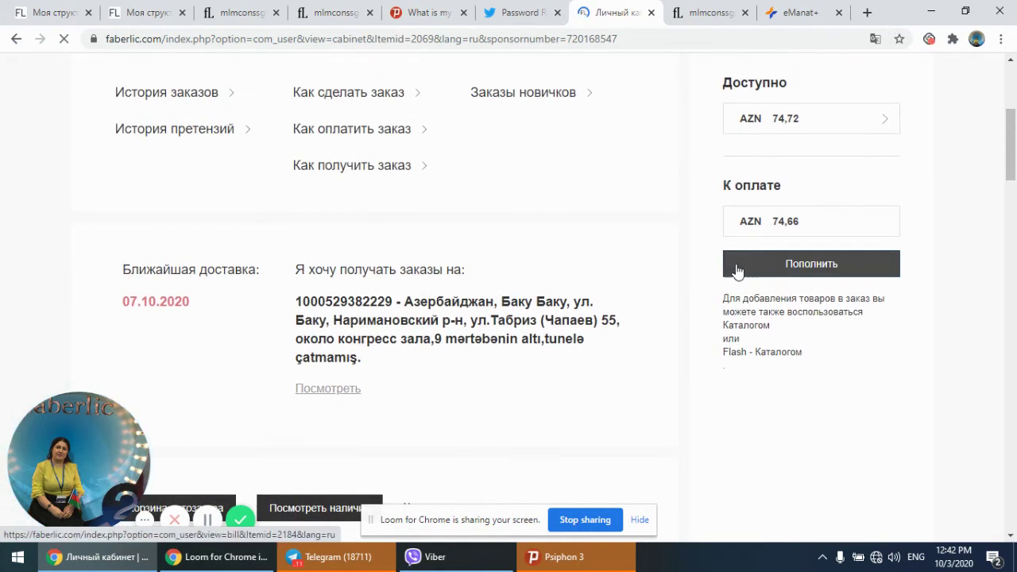
Open the unpaid order's details page from the Faberlic account, reloading the page that fails to connect.
{"action": "scroll", "coordinate": [675, 271], "scroll_direction": "down", "scroll_amount": 5}
{"action": "left_click", "coordinate": [570, 310]}
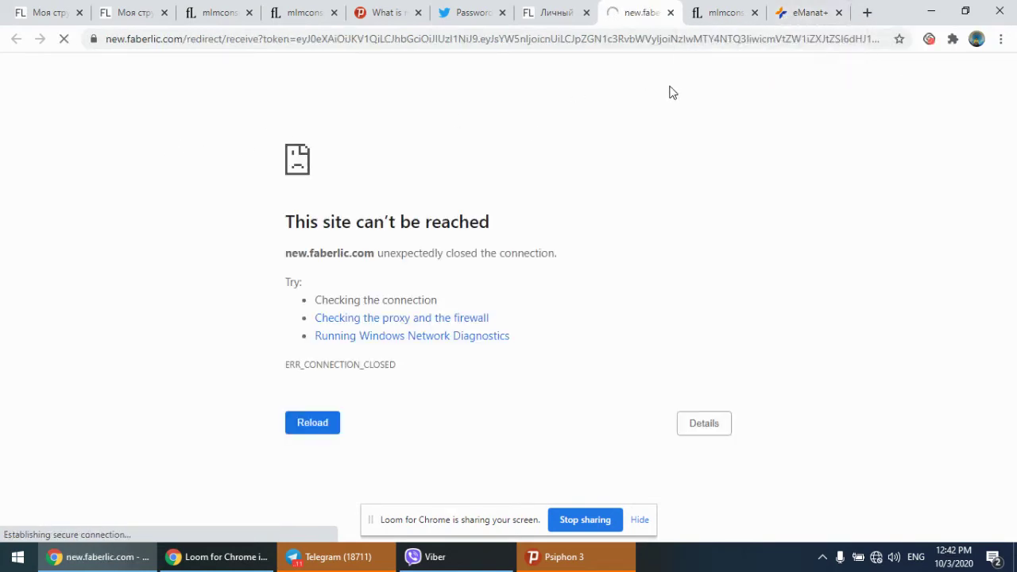
{"action": "left_click", "coordinate": [319, 425]}
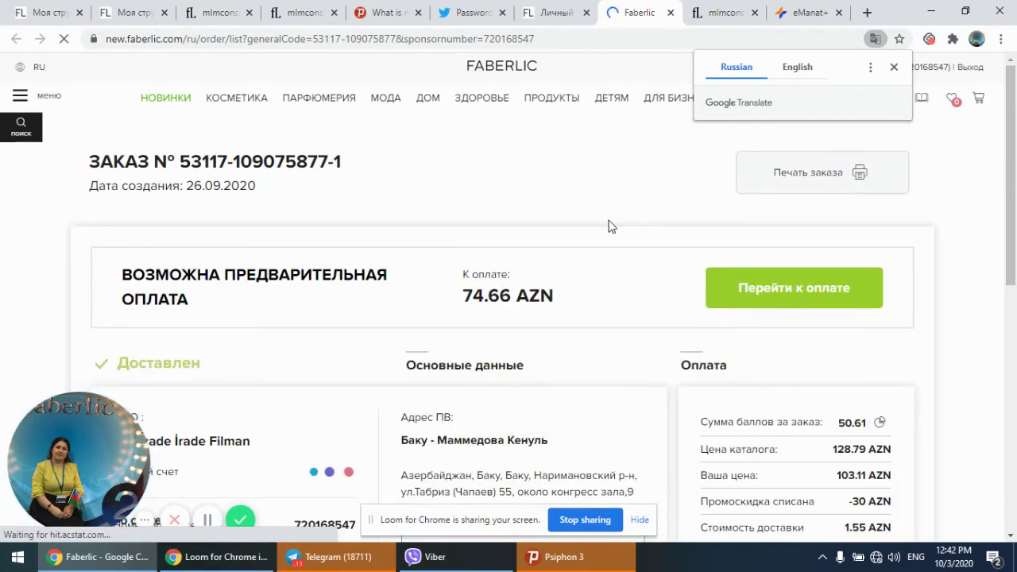
Start the order's payment and submit 74.66 AZN from the personal account.
{"action": "scroll", "coordinate": [605, 229], "scroll_direction": "down", "scroll_amount": 3}
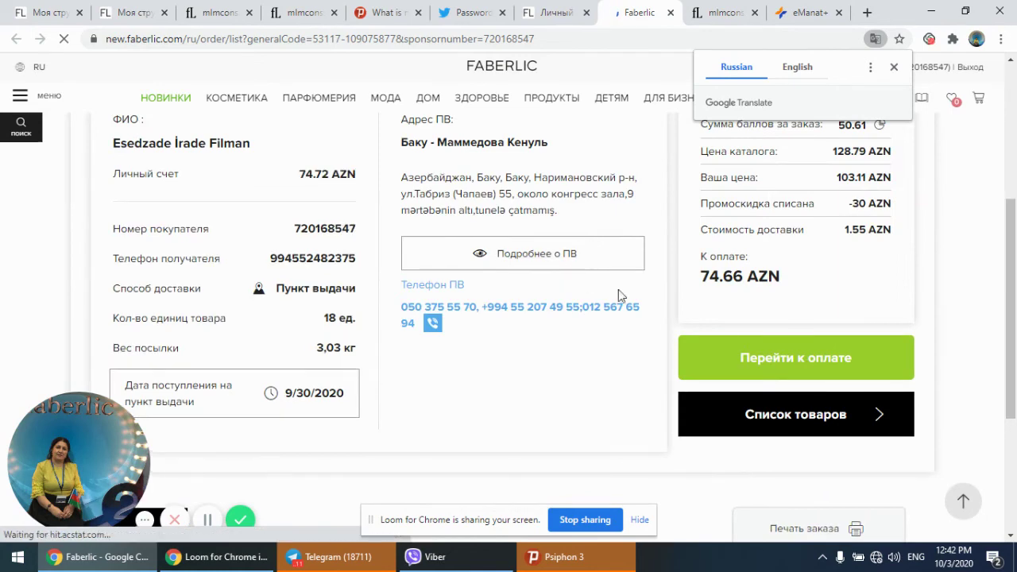
{"action": "left_click", "coordinate": [775, 362]}
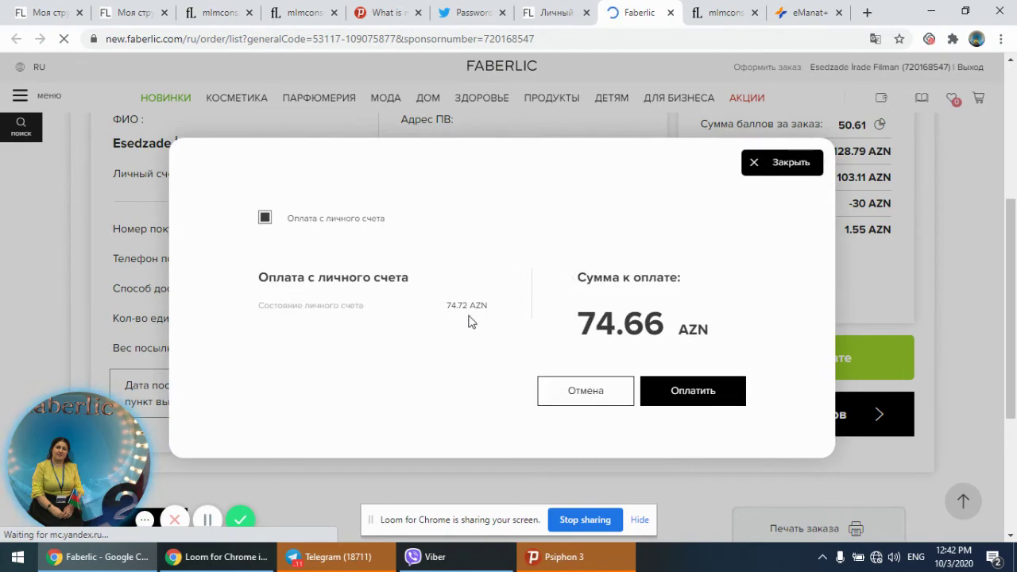
{"action": "left_click", "coordinate": [704, 391]}
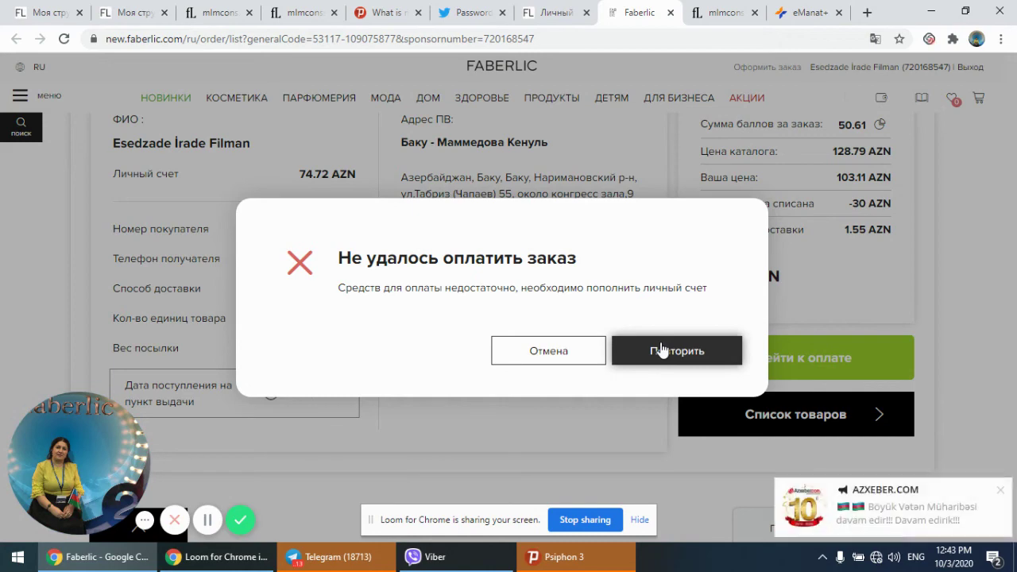
Retry the order payment and close the payment error dialog.
{"action": "left_click", "coordinate": [662, 349]}
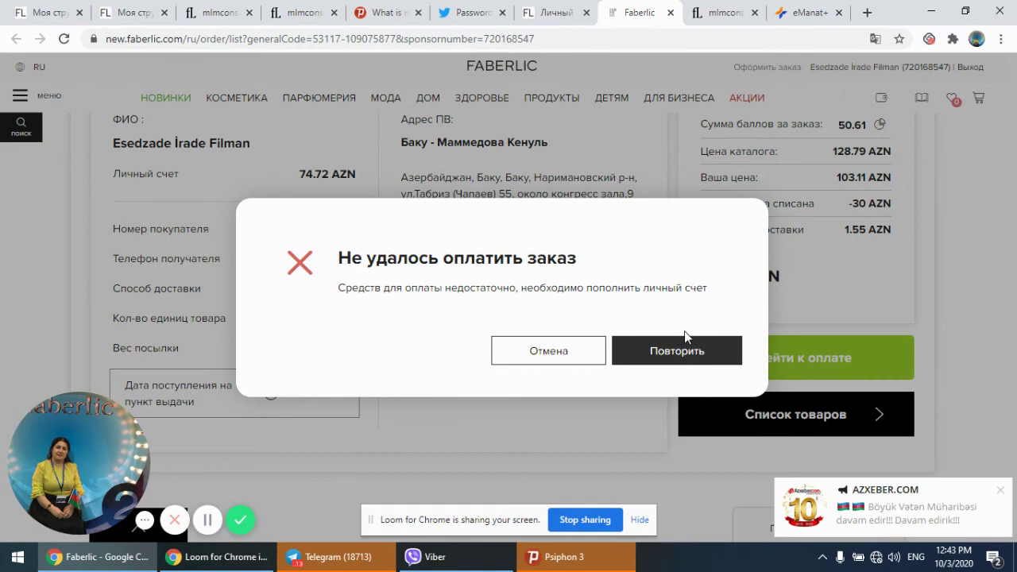
{"action": "left_click", "coordinate": [688, 340]}
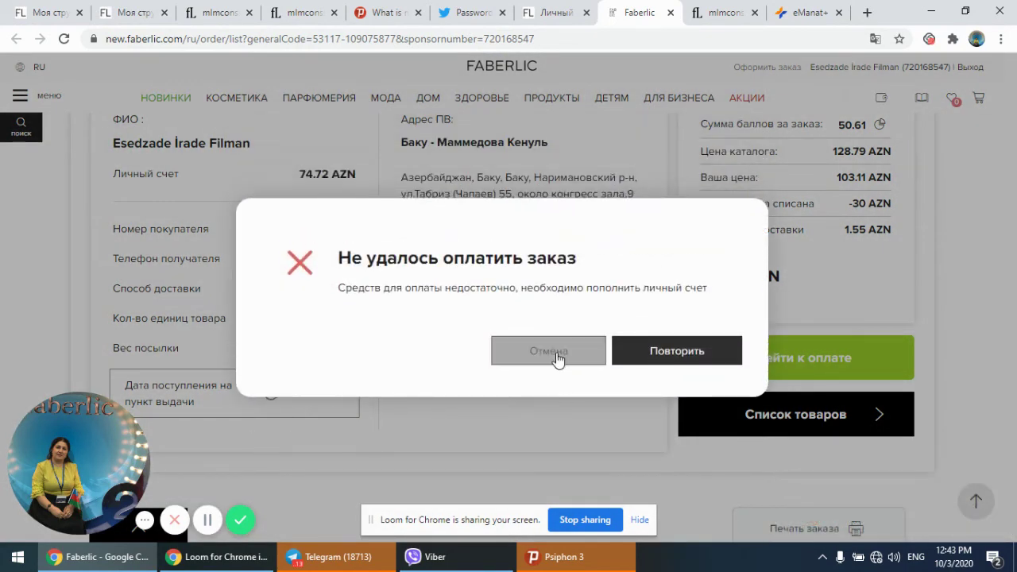
{"action": "left_click", "coordinate": [558, 360]}
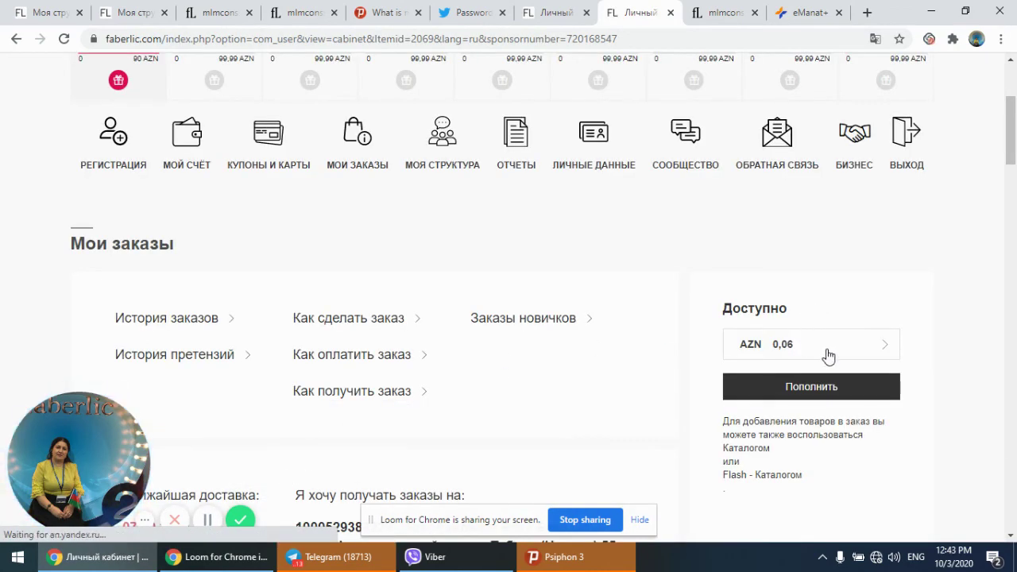
Check the available balance and the delivery details in the orders section of the Faberlic account page.
{"action": "scroll", "coordinate": [686, 297], "scroll_direction": "down", "scroll_amount": 4}
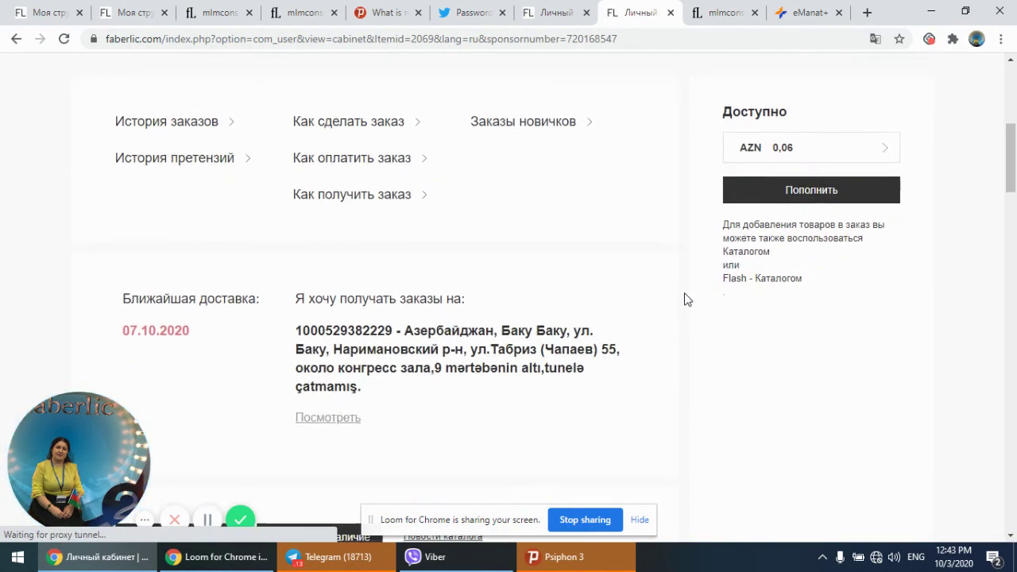
{"action": "scroll", "coordinate": [670, 299], "scroll_direction": "up", "scroll_amount": 6}
{"action": "scroll", "coordinate": [659, 296], "scroll_direction": "up", "scroll_amount": 1}
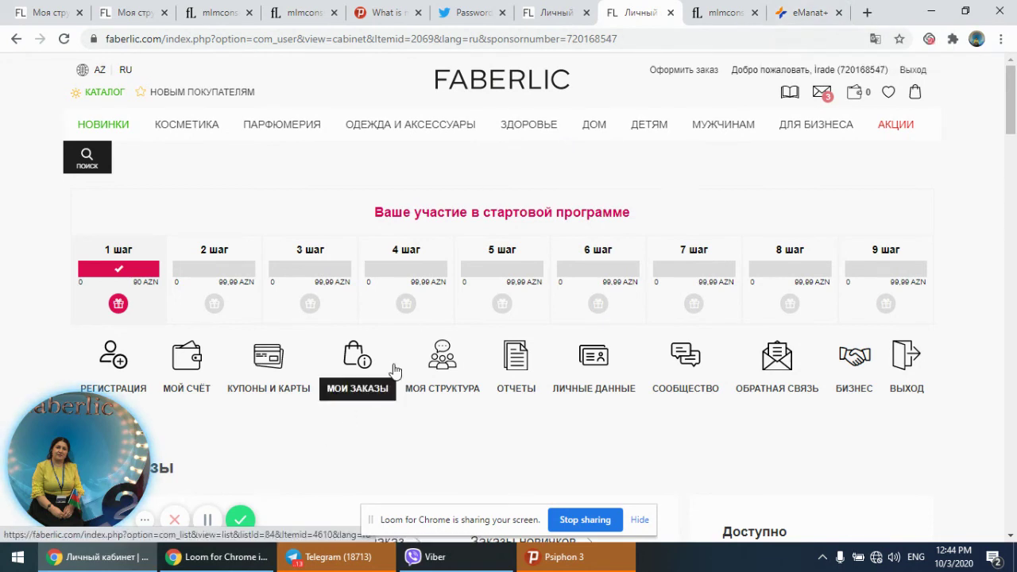
Switch to eManat and open its dashboard to review the payment categories and the latest Faberlic transactions.
{"action": "left_click", "coordinate": [805, 16]}
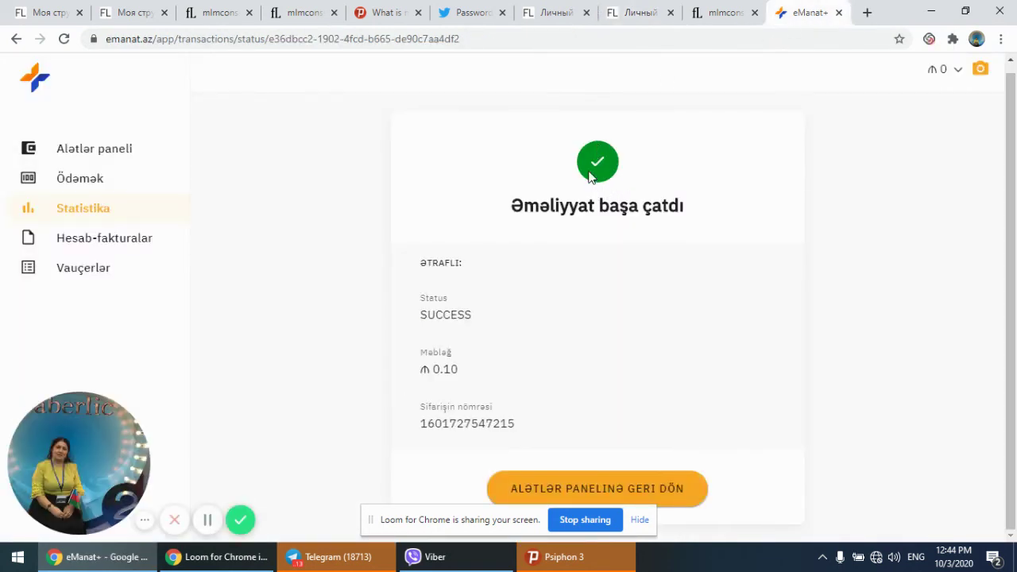
{"action": "left_click", "coordinate": [94, 151]}
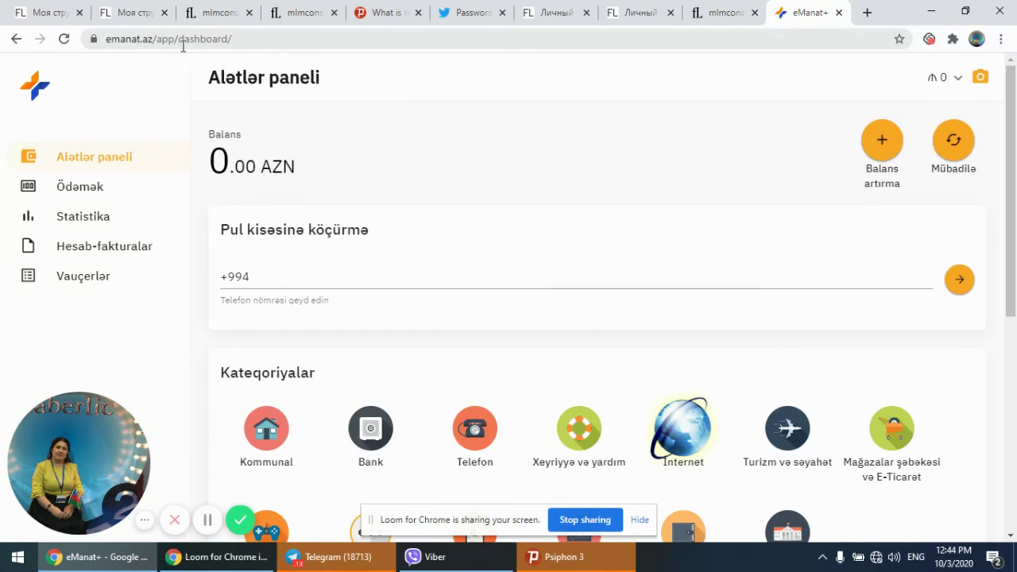
{"action": "scroll", "coordinate": [536, 225], "scroll_direction": "down", "scroll_amount": 3}
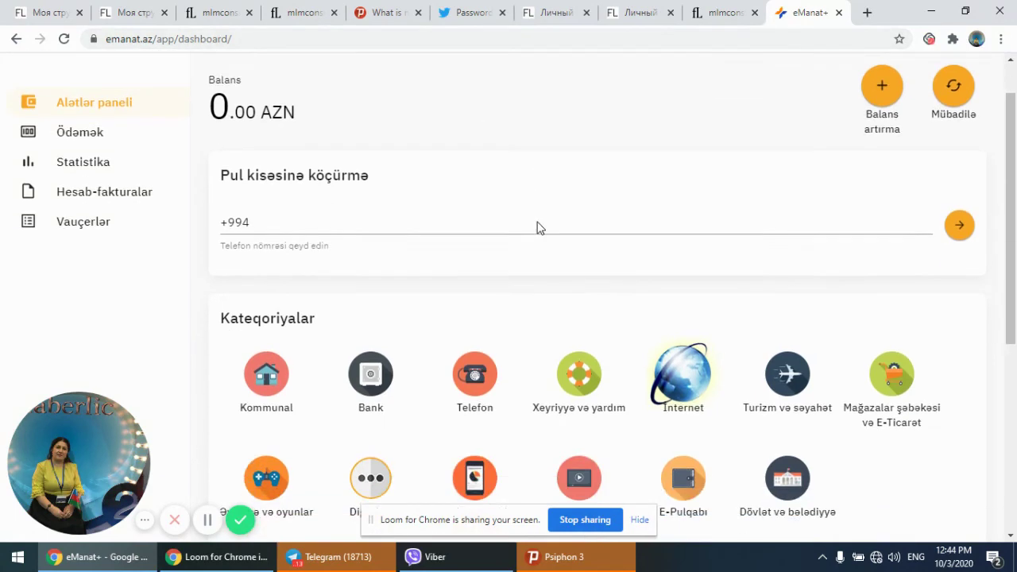
{"action": "scroll", "coordinate": [537, 223], "scroll_direction": "down", "scroll_amount": 3}
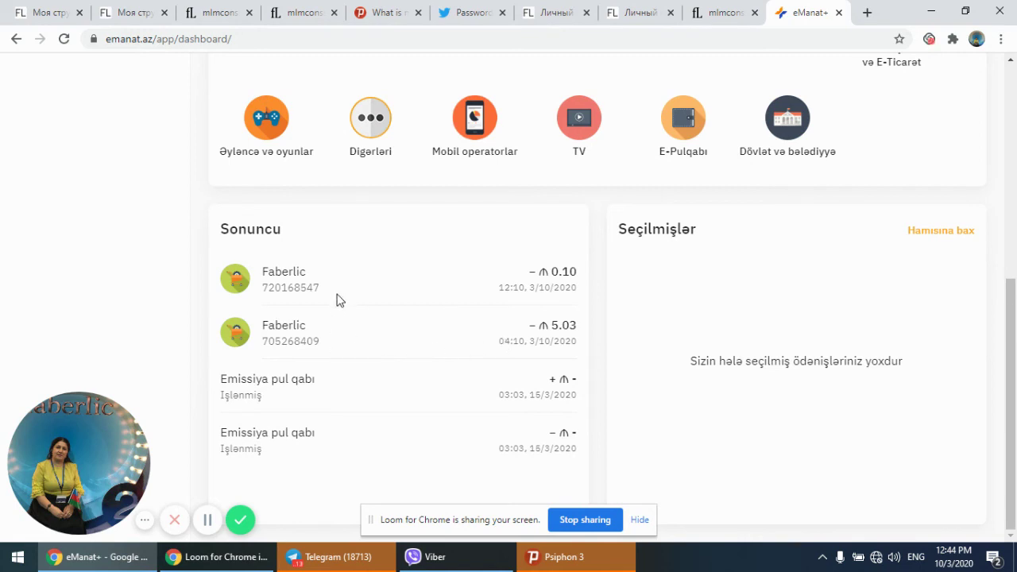
{"action": "left_click_drag", "start_coordinate": [1010, 392], "coordinate": [1016, 186]}
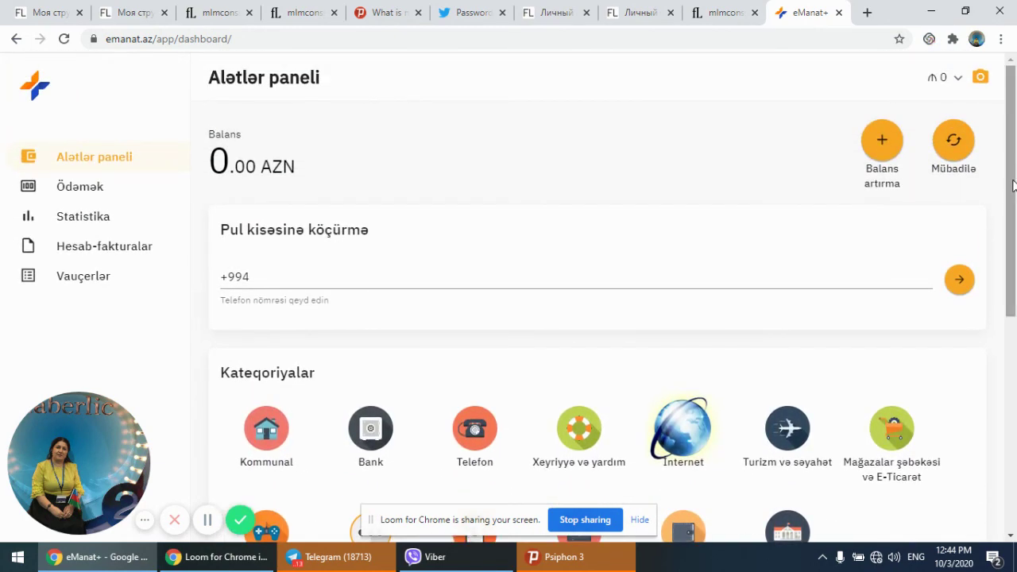